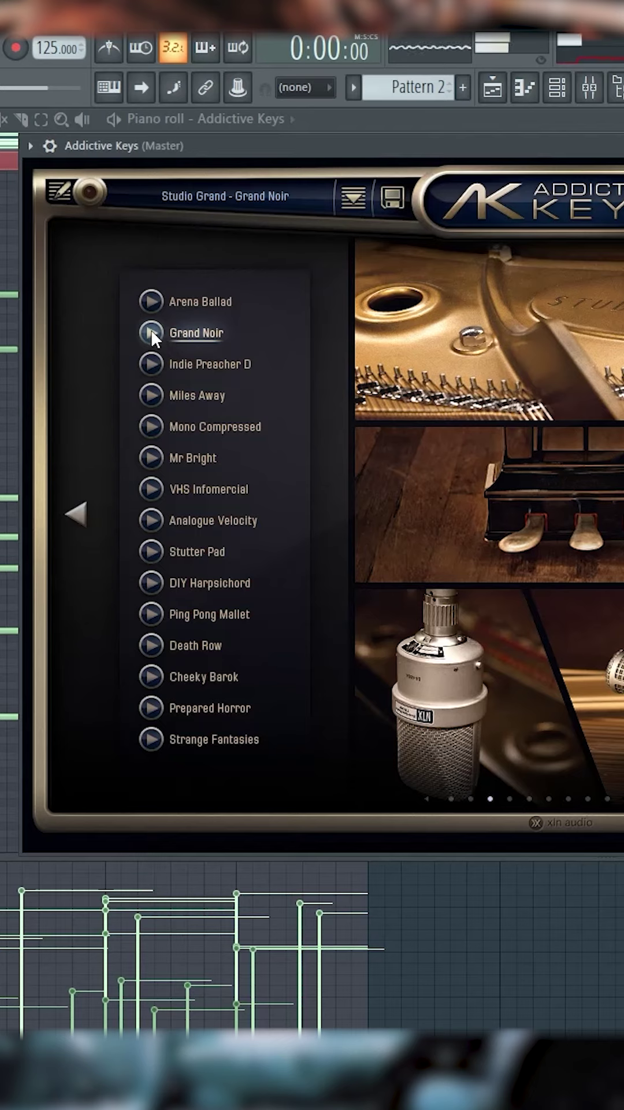
Try out the Miles Away and Mr Bright presets of the Studio Grand in Addictive Keys
click(150, 393)
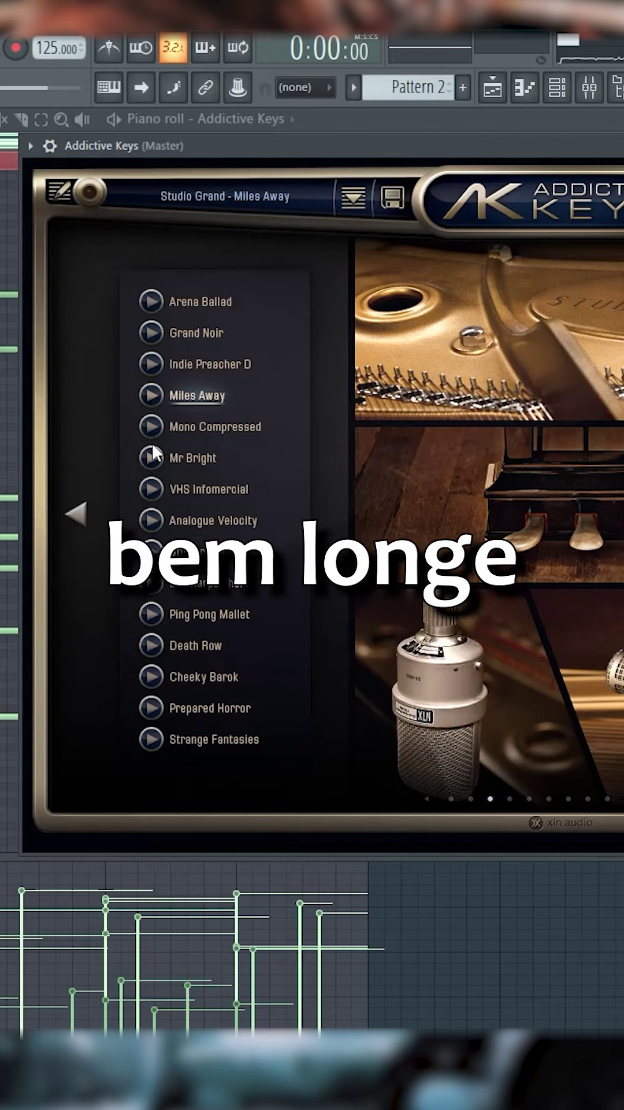
click(150, 459)
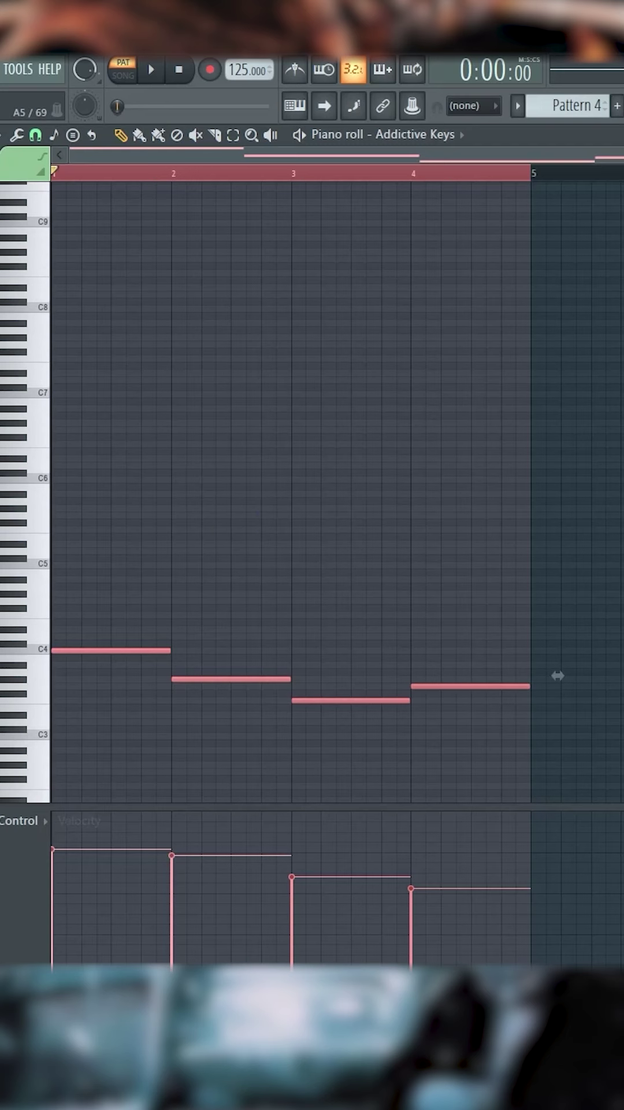
Audition the bass notes of Pattern 4 across bars 1 to 4 with the playback tool
key(y)
click(109, 602)
click(231, 612)
click(336, 617)
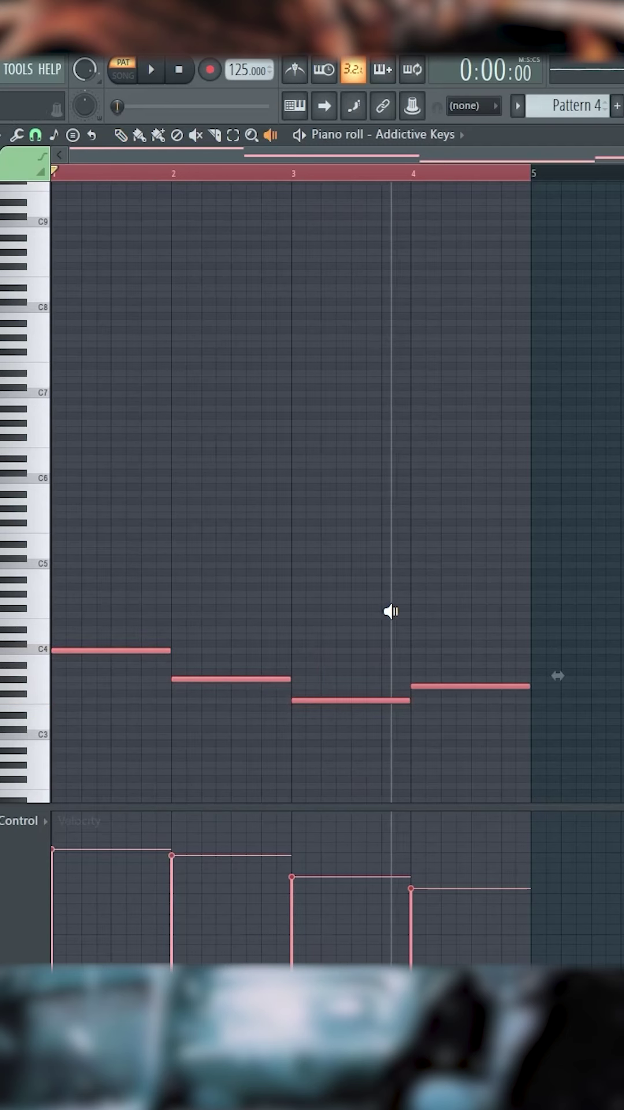
drag(390, 611, 441, 611)
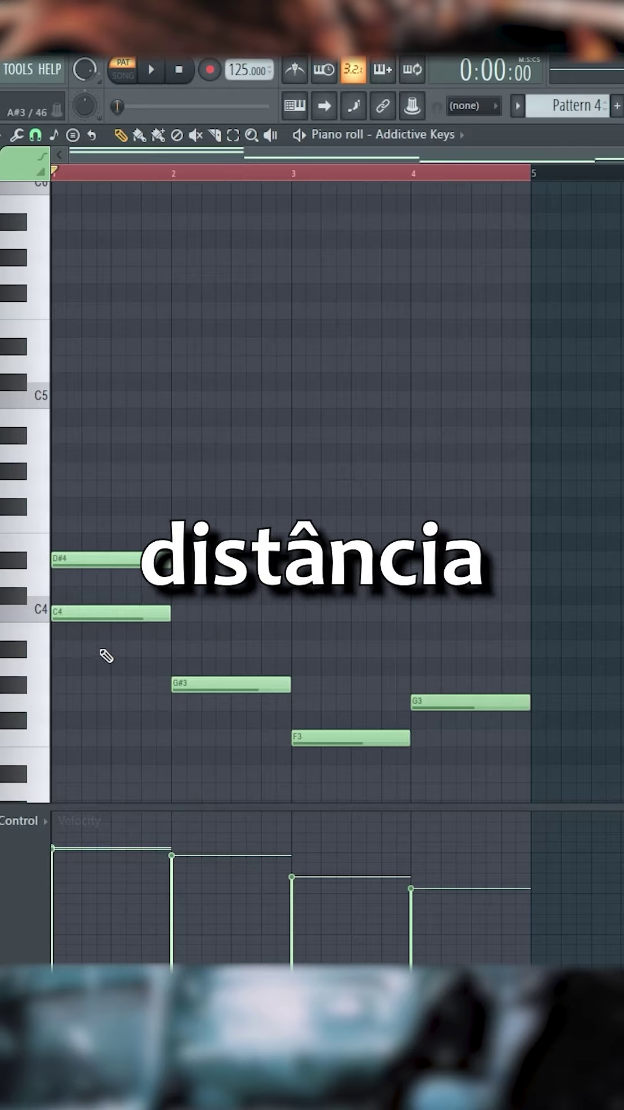
mouse_move(104, 613)
mouse_down()
mouse_move(97, 563)
mouse_move(97, 613)
mouse_up()
click(217, 611)
right_click(216, 611)
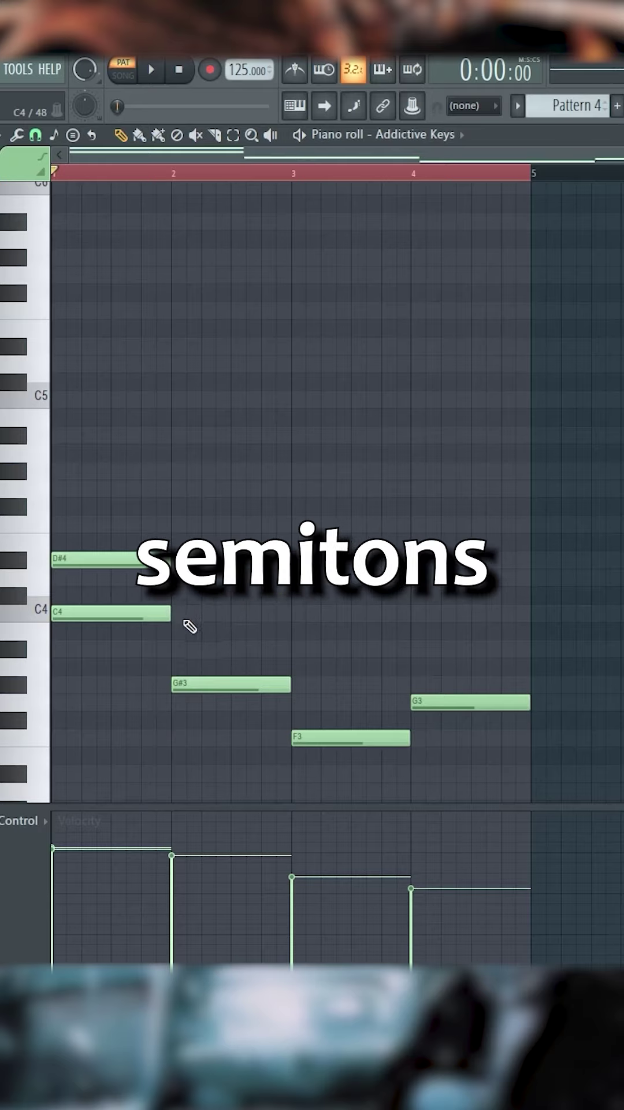
click(234, 619)
drag(234, 622, 222, 614)
drag(223, 683, 218, 628)
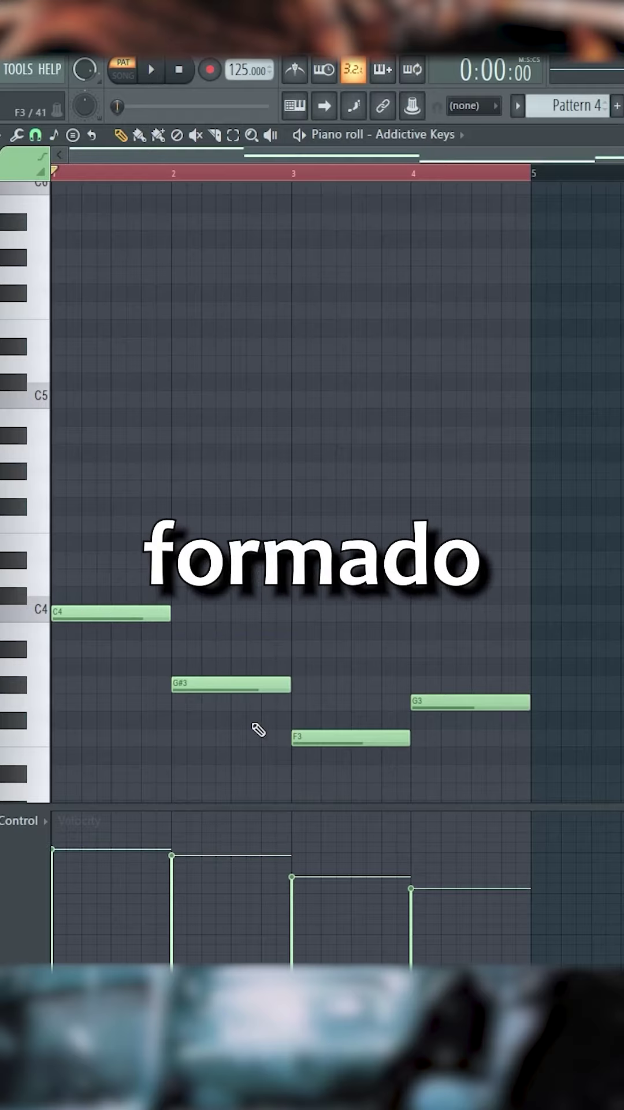
Stack D#4 and G4 above the C4 in bar 1, and C4 and D#4 above the G#3 in bar 2
click(86, 560)
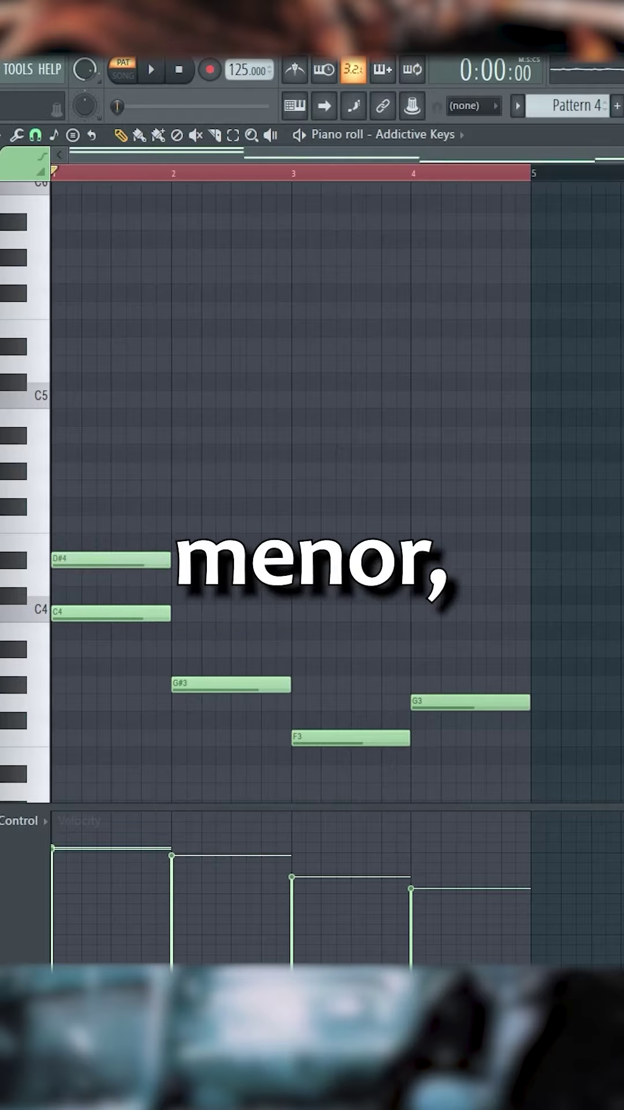
click(104, 490)
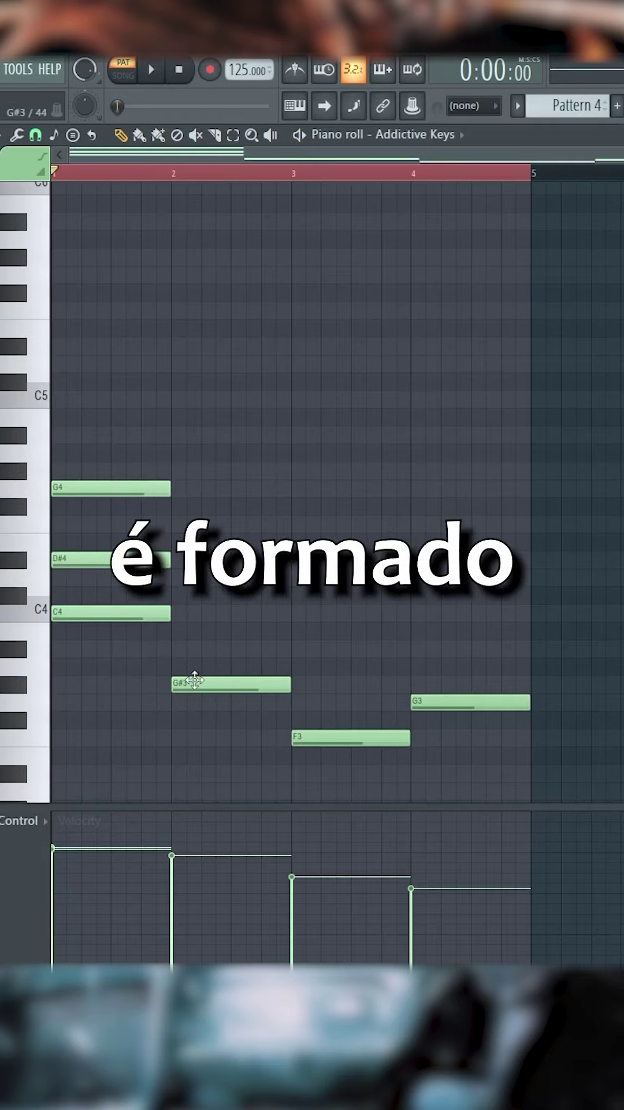
click(179, 613)
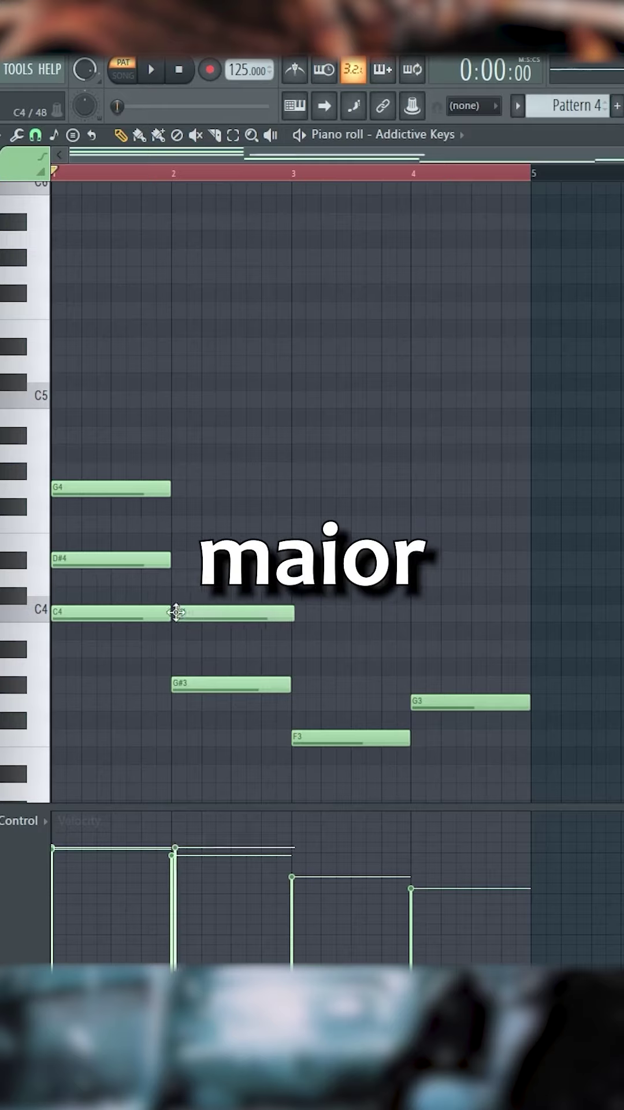
click(180, 559)
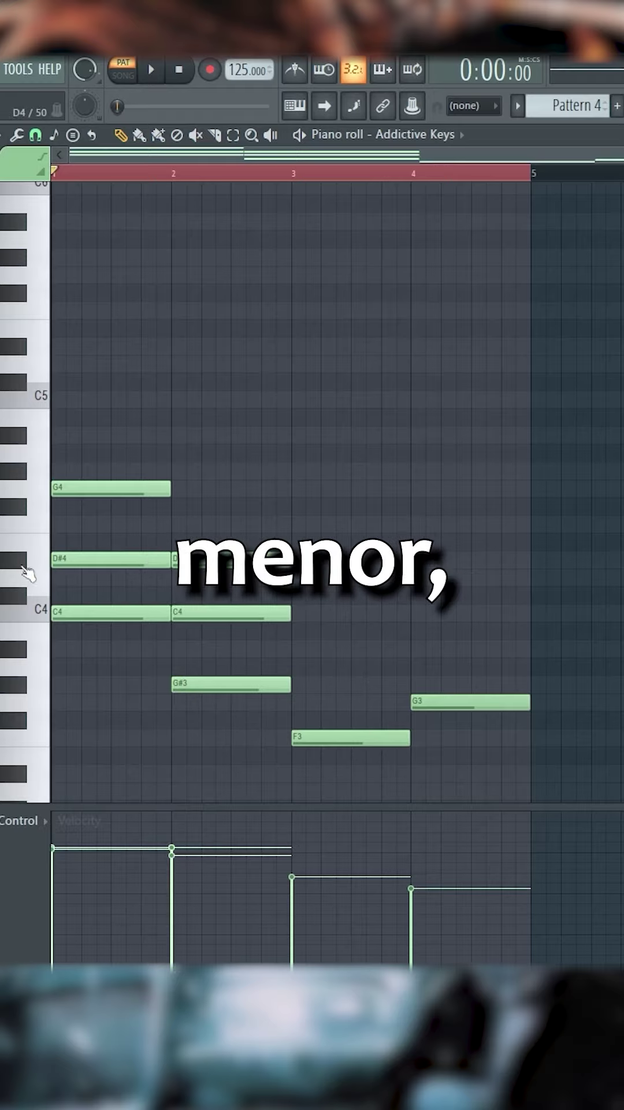
Complete the triads in the last two bars with G#3 and C4 in bar 3, and A#3 and D4 in bar 4
ctrl+drag(99, 585, 106, 480)
shift+drag(161, 558, 439, 636)
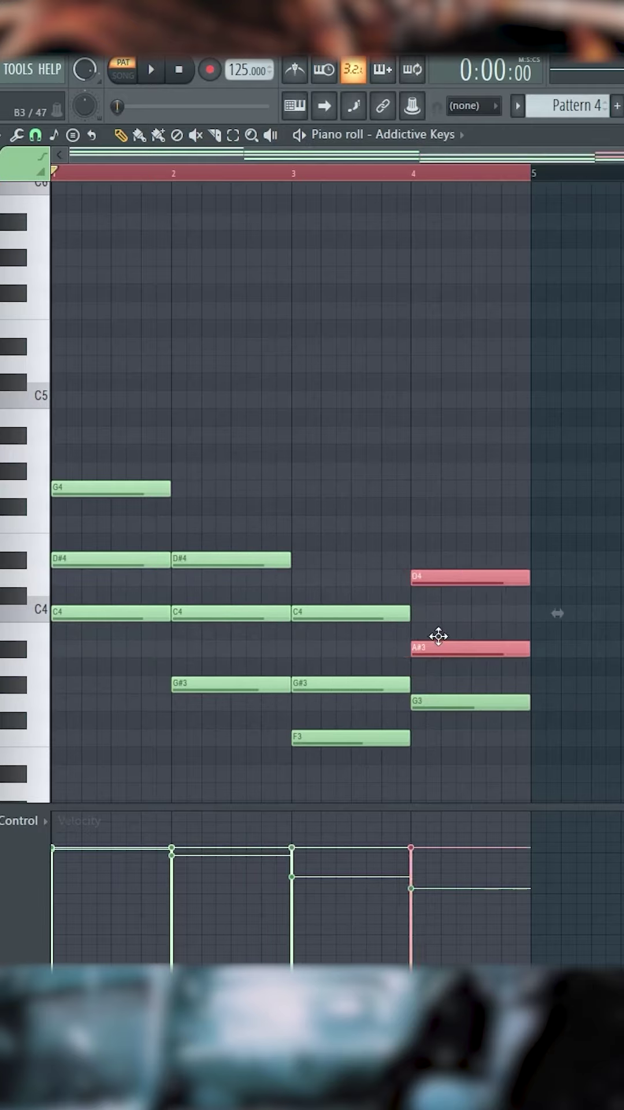
key(ctrl+d)
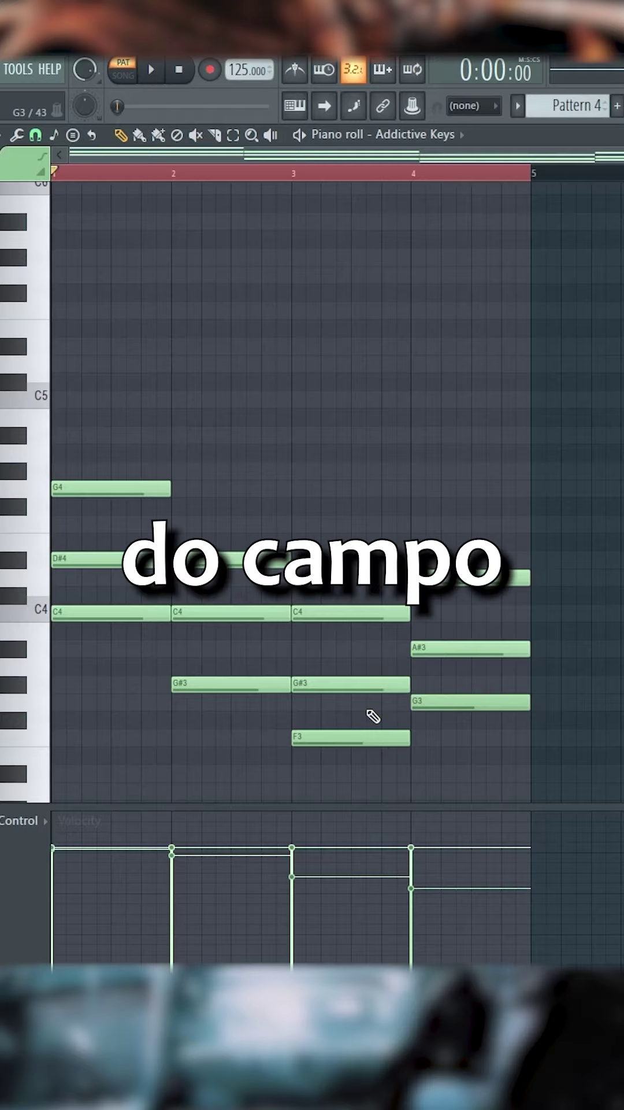
Highlight the chords in bars 1, 3 and 4 one by one to examine their intervals
drag(96, 417, 98, 794)
drag(347, 601, 349, 793)
drag(492, 572, 491, 806)
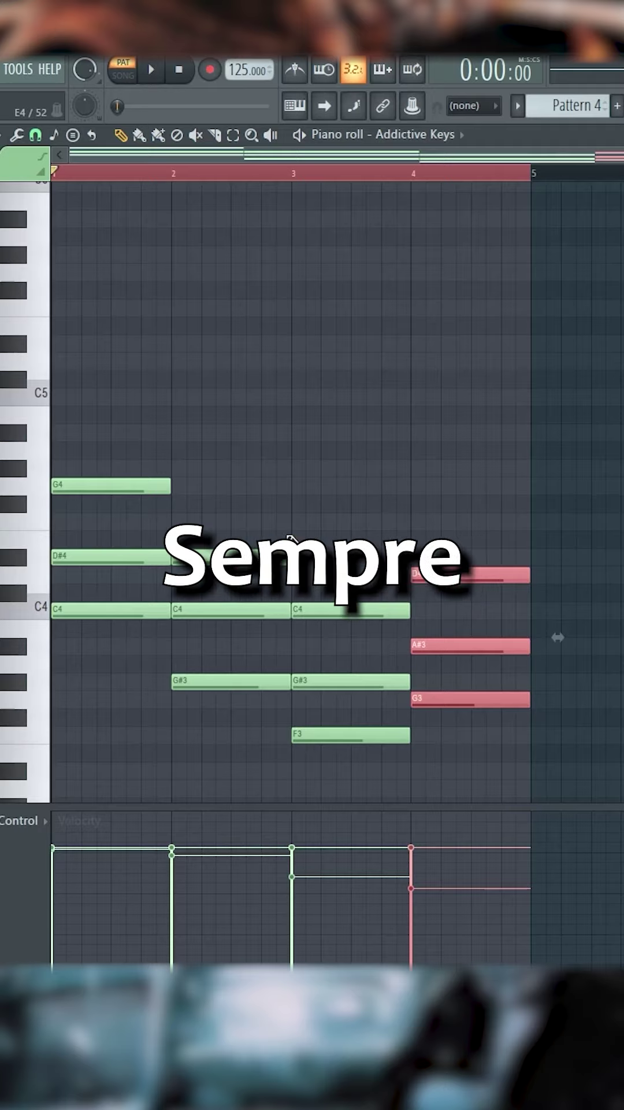
drag(128, 388, 129, 621)
drag(341, 601, 360, 789)
drag(470, 532, 475, 702)
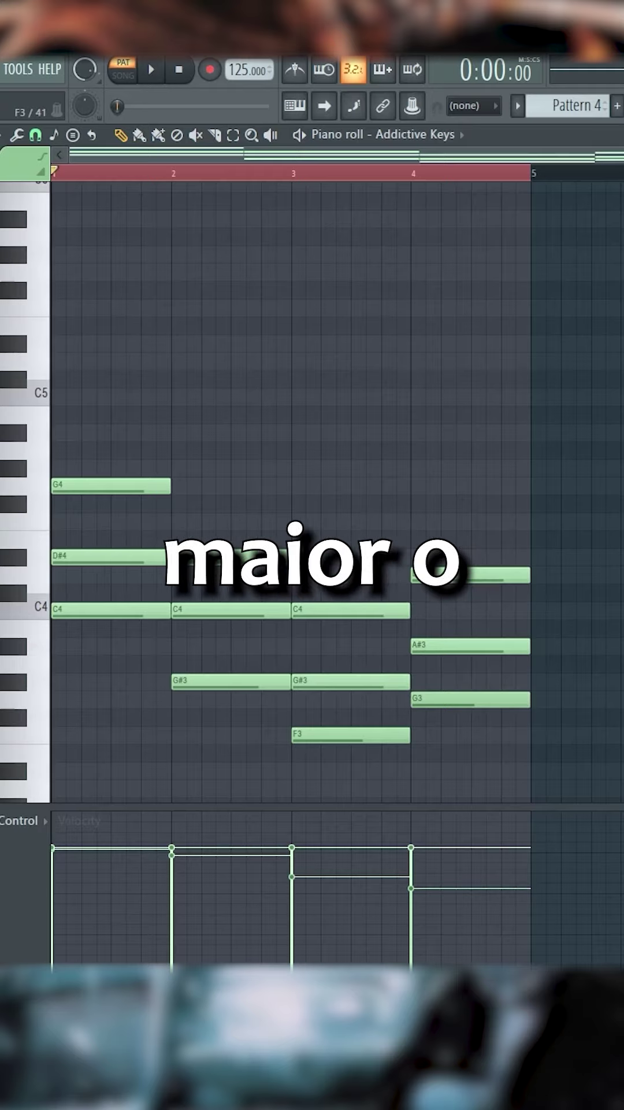
Raise the middle note of the bar 4 chord by a semitone to B3 and audition the four chords
drag(587, 619, 472, 665)
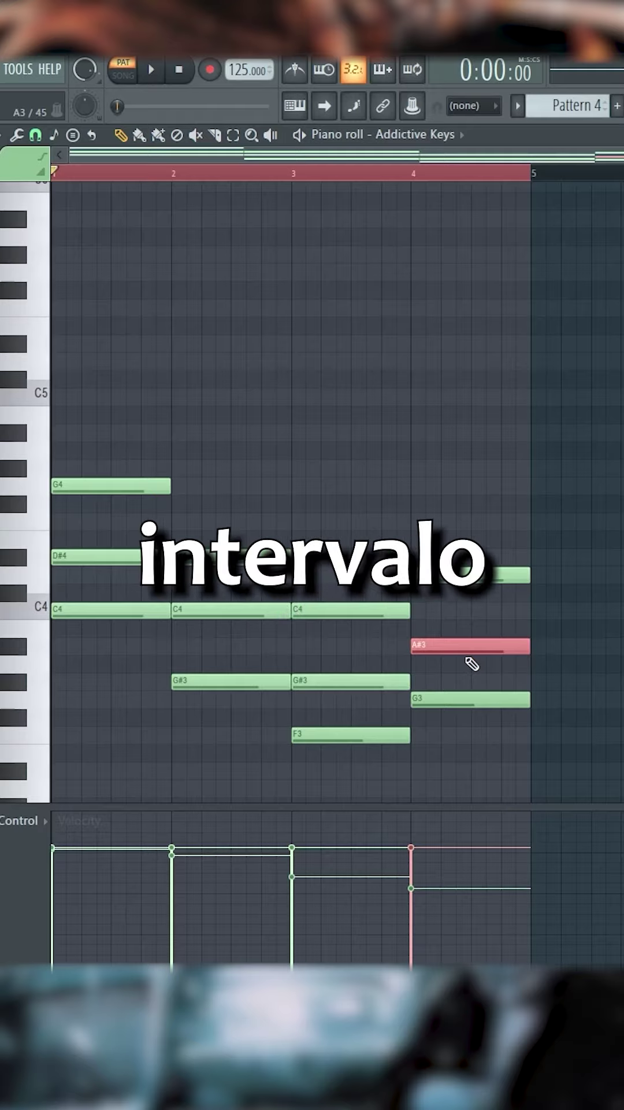
key(shift+Up)
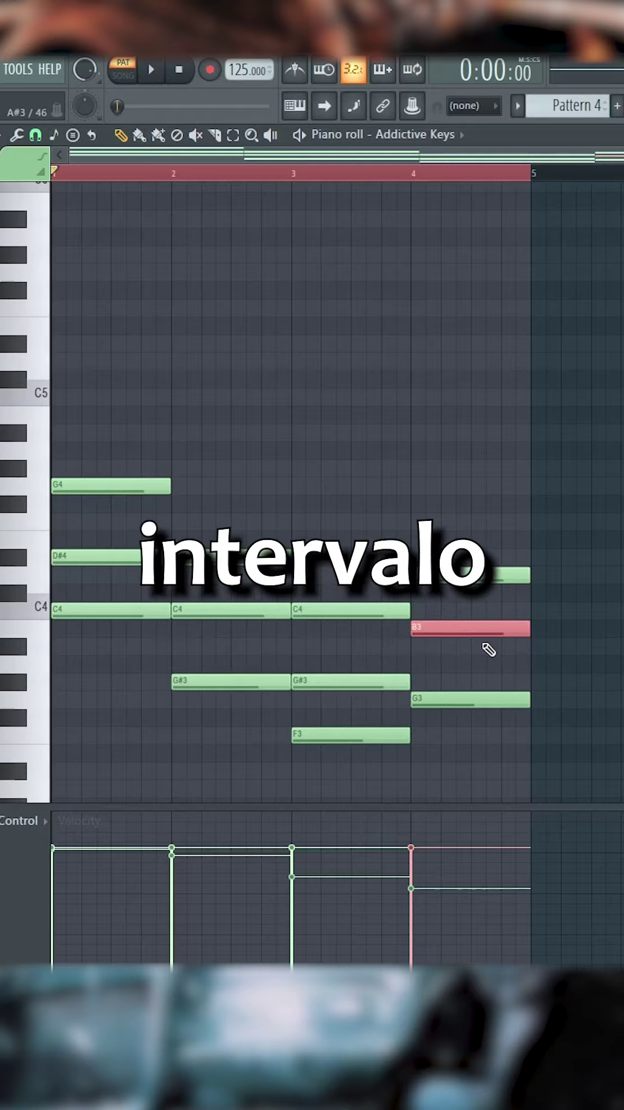
key(y)
drag(129, 565, 355, 575)
drag(441, 570, 460, 564)
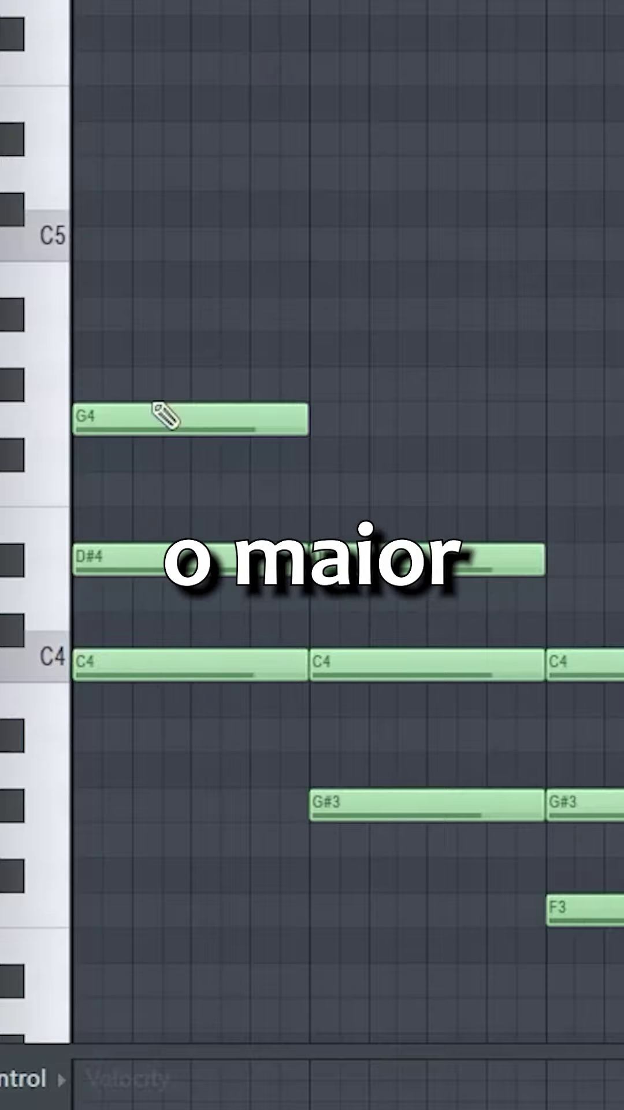
Add a seventh on top of each chord: A#4, G4, D#4 and F4 in bars 1 to 4
click(143, 316)
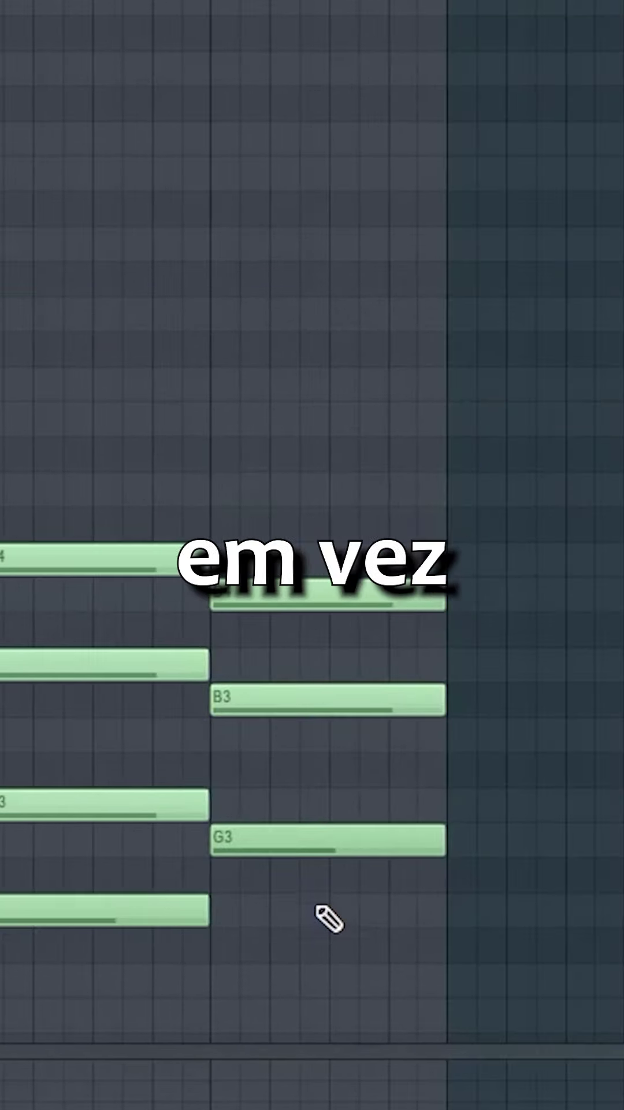
click(221, 489)
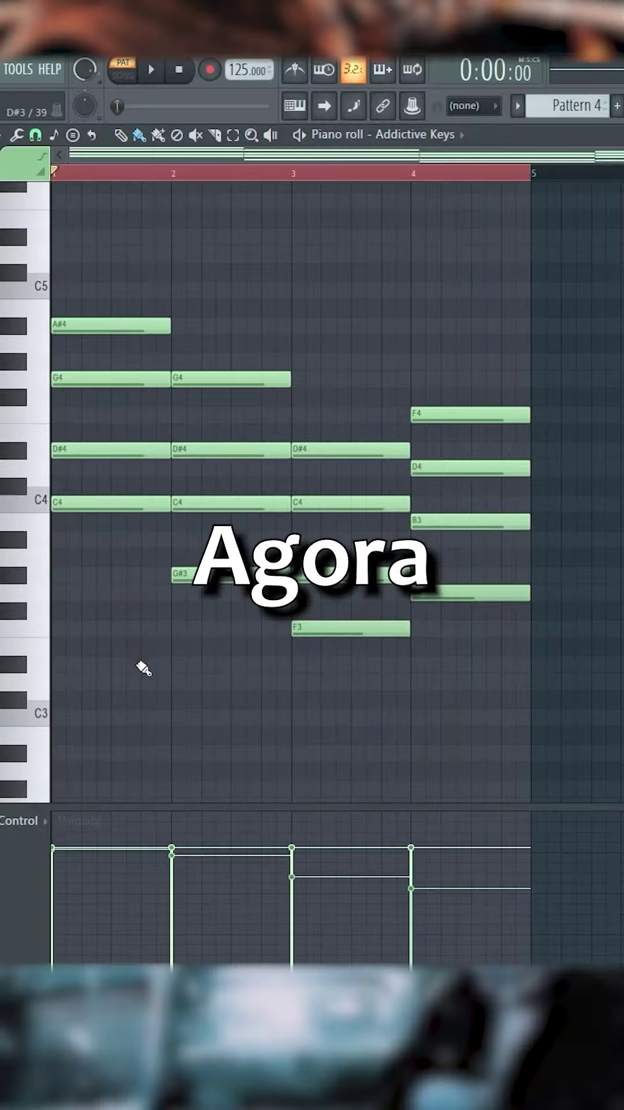
Lower the lowest note of each of the four chords by one octave
drag(101, 617, 106, 480)
drag(197, 706, 215, 558)
drag(324, 694, 341, 621)
drag(498, 691, 515, 580)
key(ctrl+Down)
scroll(527, 538, down, 1)
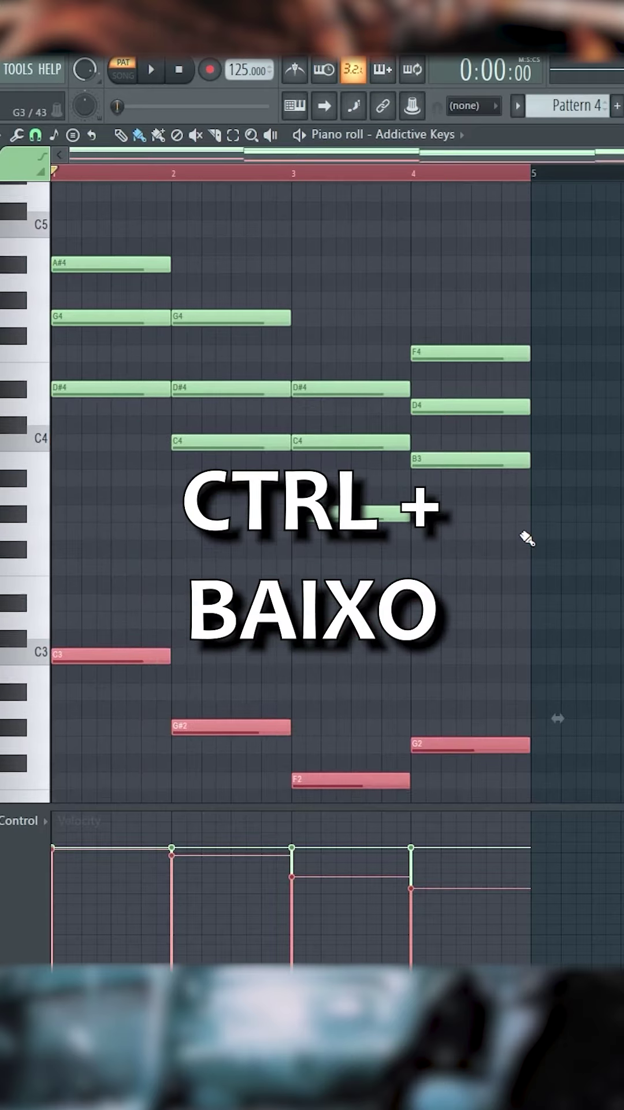
Lower the fifth of each chord (G4, D#4, C4 and D4 in bars 1 to 4) by one octave
scroll(222, 492, up, 1)
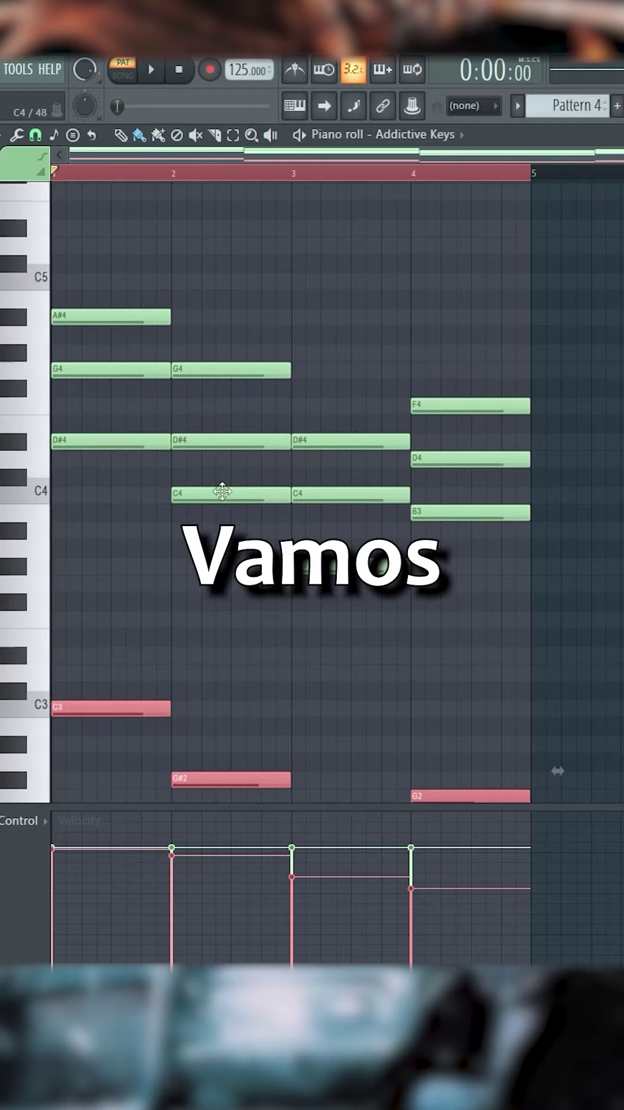
drag(116, 347, 122, 403)
drag(243, 428, 249, 453)
drag(347, 480, 354, 500)
drag(435, 430, 449, 463)
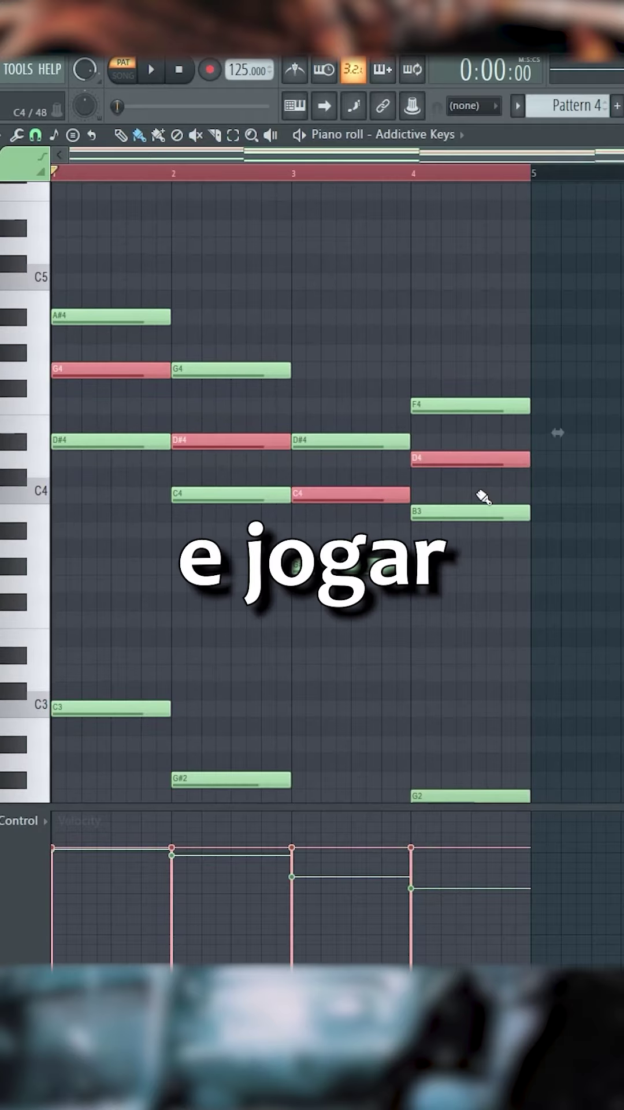
key(ctrl+Down)
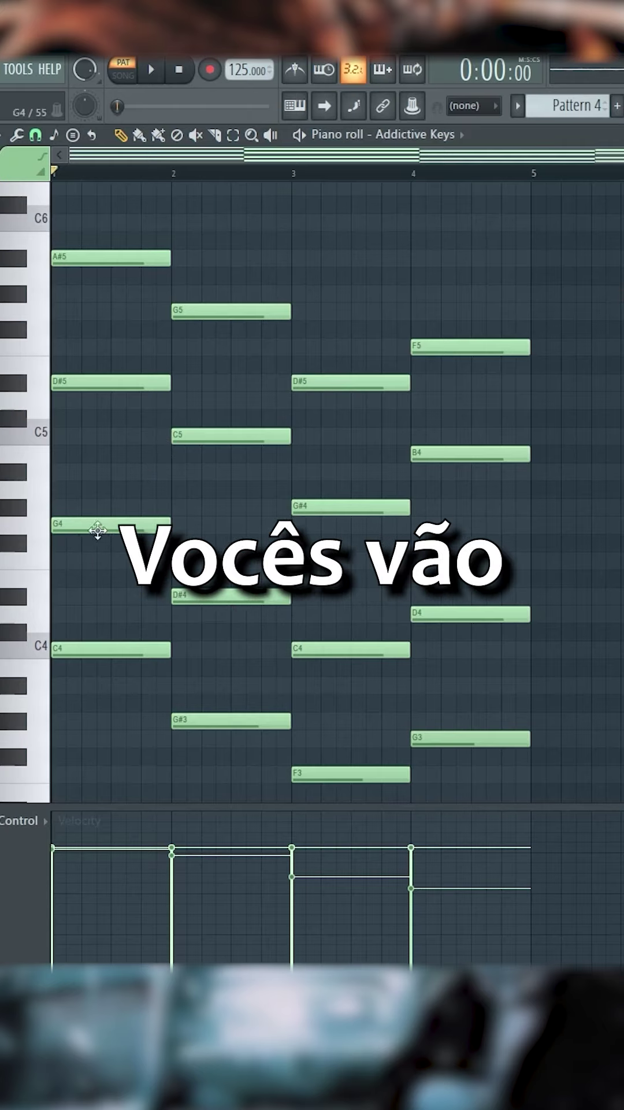
Shift the G4 in bar 1 slightly later and slice the bar's D#5 into two notes
drag(71, 527, 106, 527)
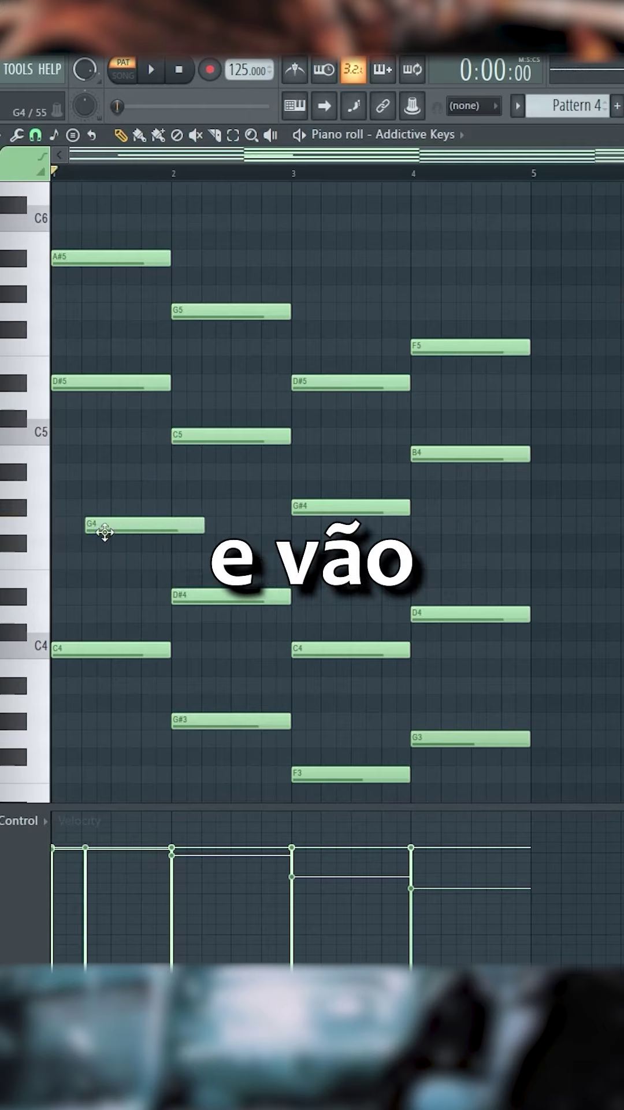
drag(104, 421, 103, 365)
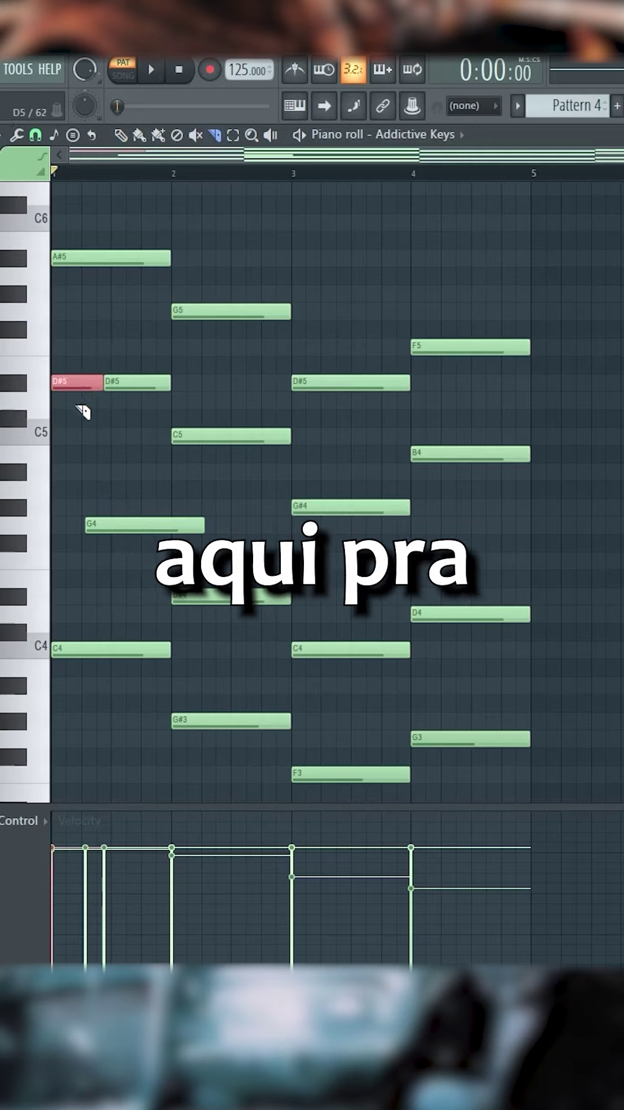
key(space)
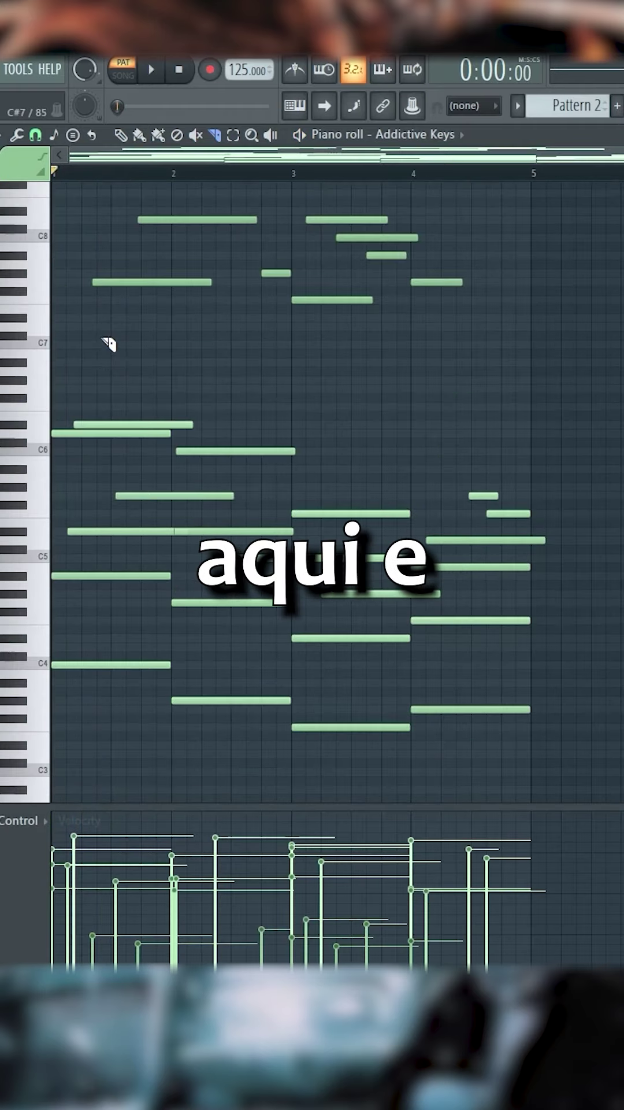
Select the high melody notes above C7 in Pattern 2 to show the melody layer
drag(129, 337, 602, 185)
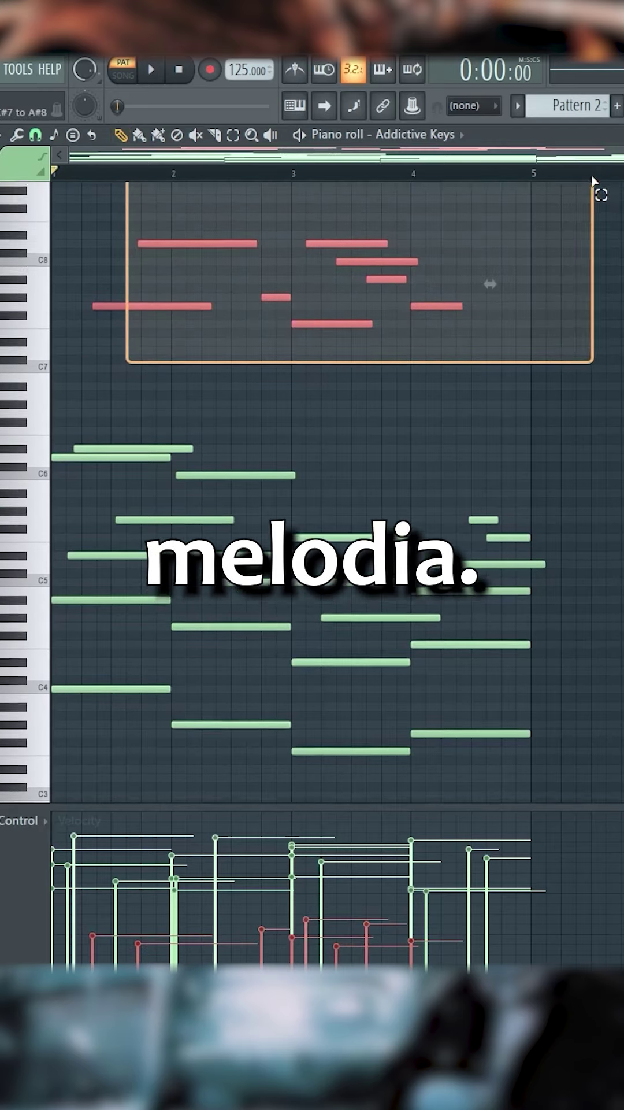
scroll(520, 274, down, 1)
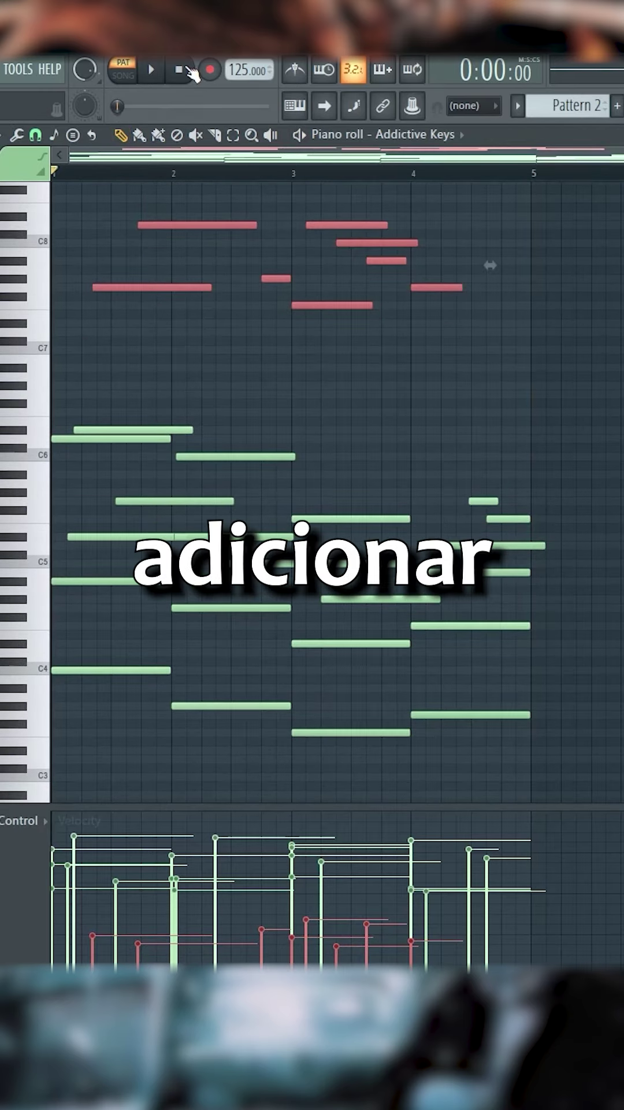